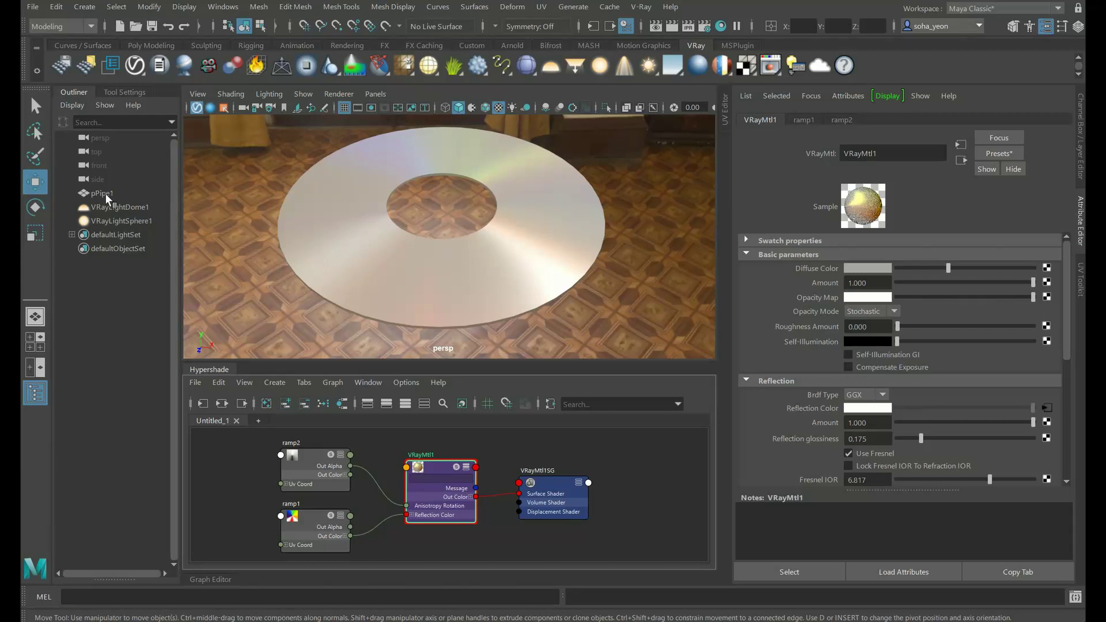
Select pPipe1, then VRayLightDome1 to show the dome light settings, and orbit around the room.
left_click(526, 271)
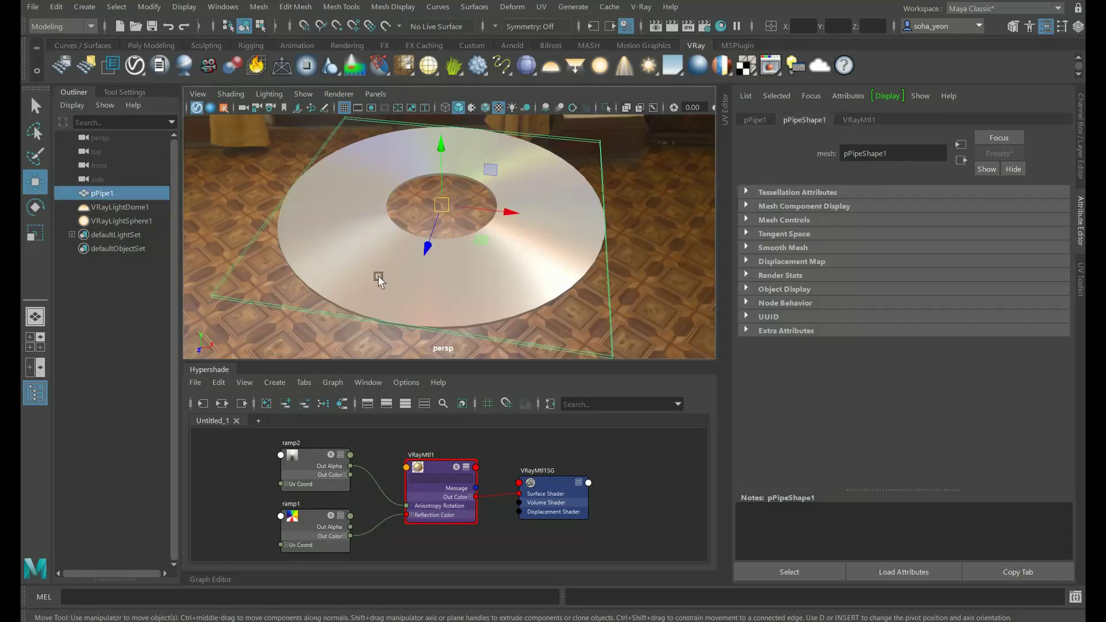
left_click(135, 207)
mouse_move(675, 248)
left_mouse_down("alt")
mouse_move(638, 253)
mouse_move(528, 206)
mouse_move(214, 239)
left_mouse_up("alt")
Select VRayLightSphere1 (intensity 100, radius 1) and frame the view on it.
left_click(121, 220)
left_click_drag(458, 237, 548, 271, "alt")
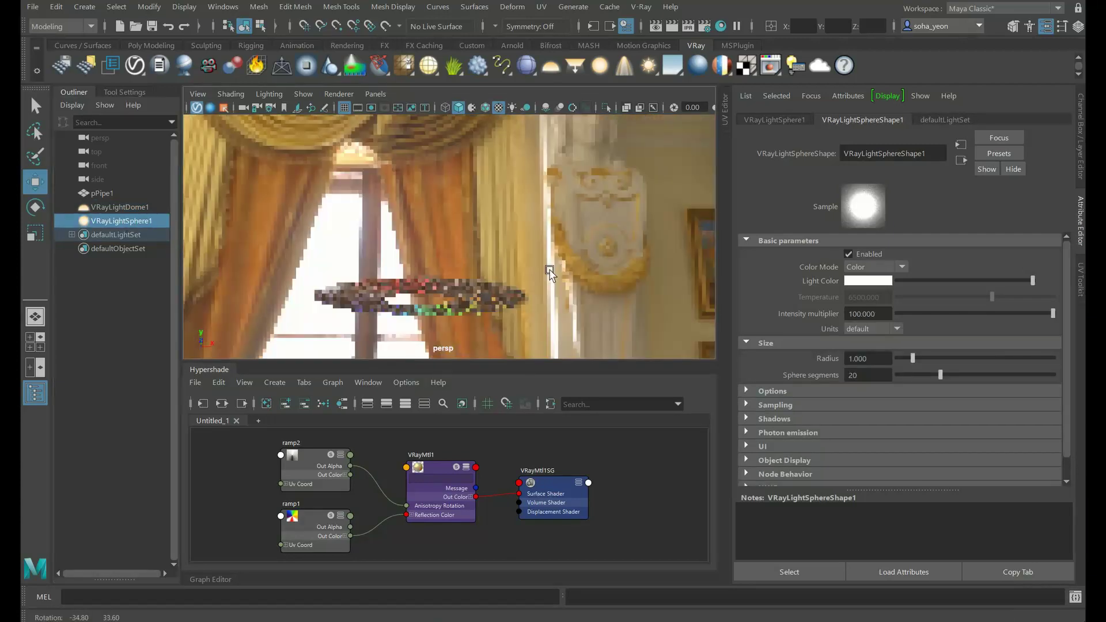
key("f")
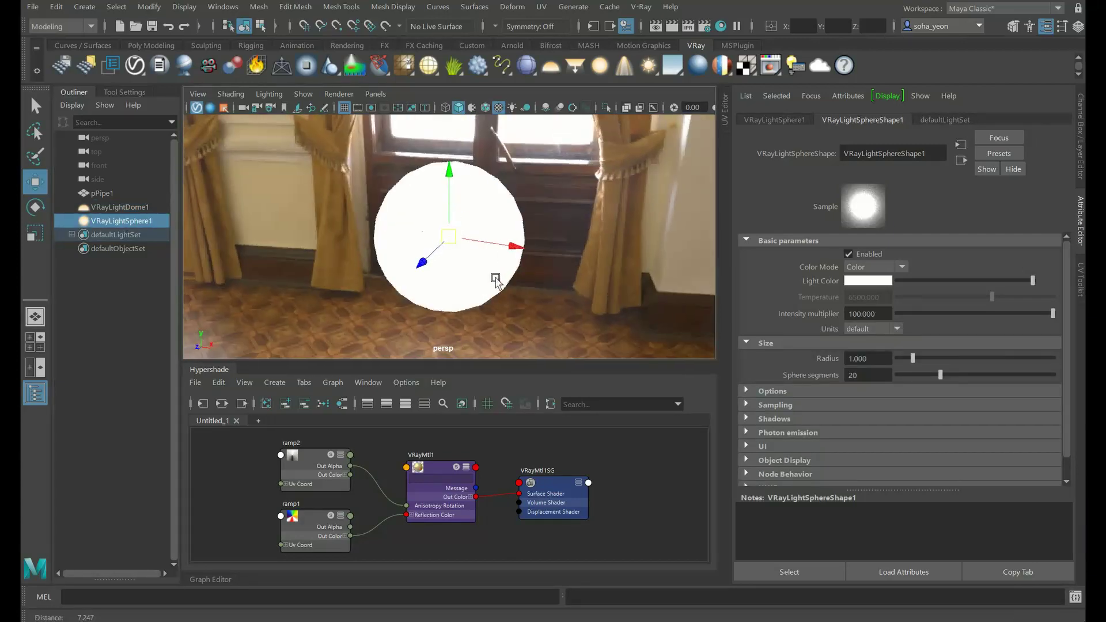
scroll(495, 281, "down", 5)
Orbit and zoom back onto the ring, then select its V-Ray material.
mouse_move(495, 281)
left_mouse_down("alt")
mouse_move(491, 304)
mouse_move(488, 226)
mouse_move(578, 293)
mouse_move(504, 192)
mouse_move(560, 272)
mouse_move(582, 278)
left_mouse_up("alt")
scroll(461, 205, "up", 3)
scroll(571, 288, "up", 3)
right_click_drag(595, 266, 686, 261, "alt")
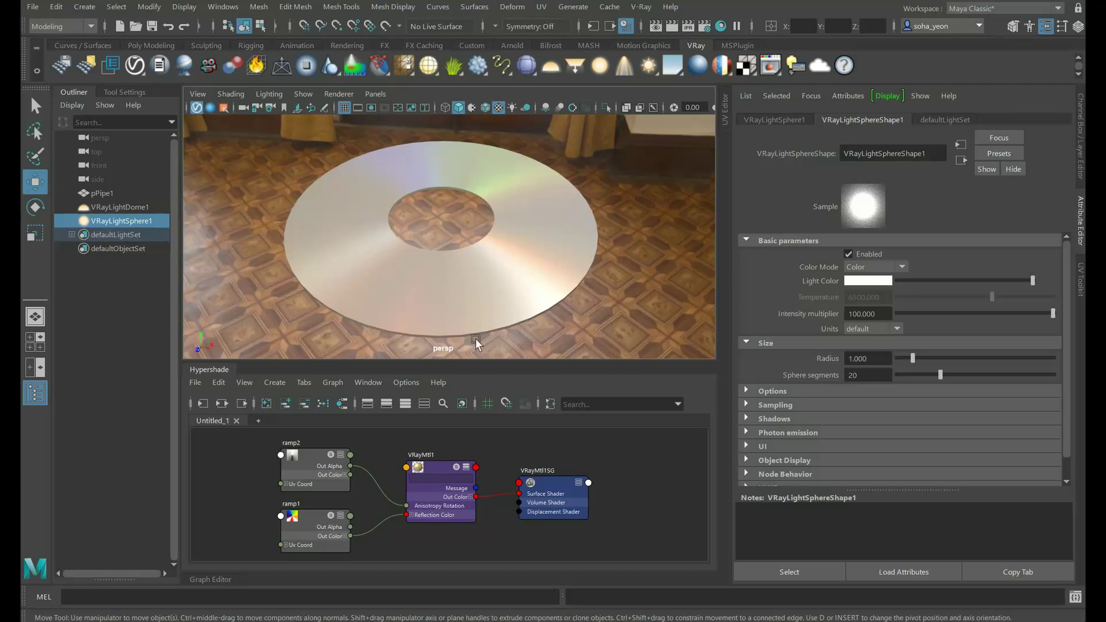
left_click(436, 475)
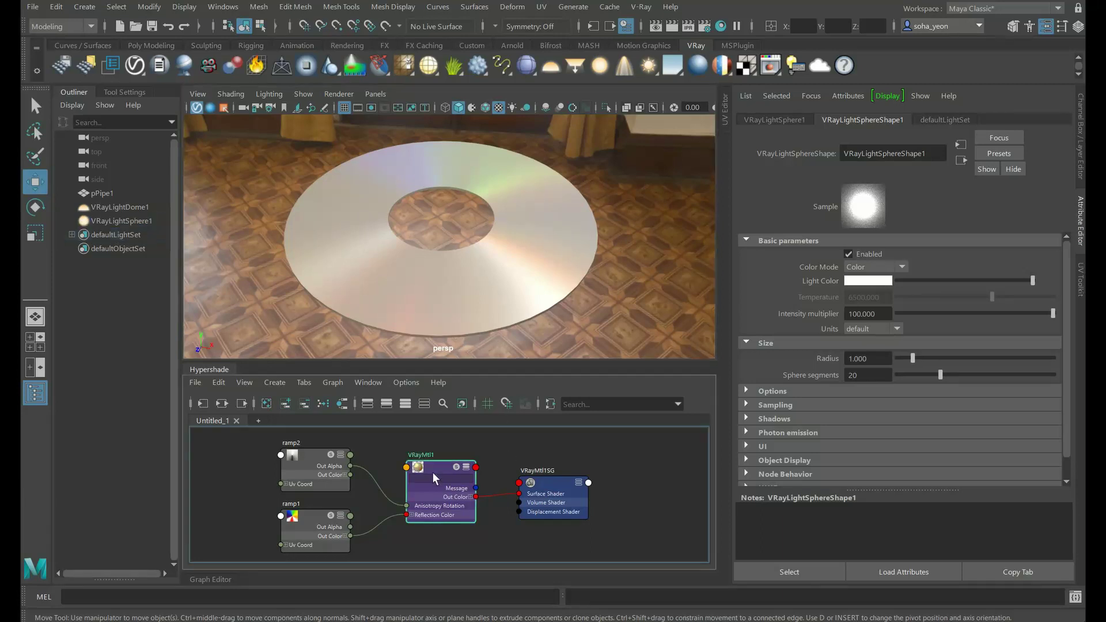
Review VRayMtl1's anisotropy 0.352, rotation 0.240, glossiness 0.175 and Fresnel IOR 6.817.
scroll(867, 372, "down", 5)
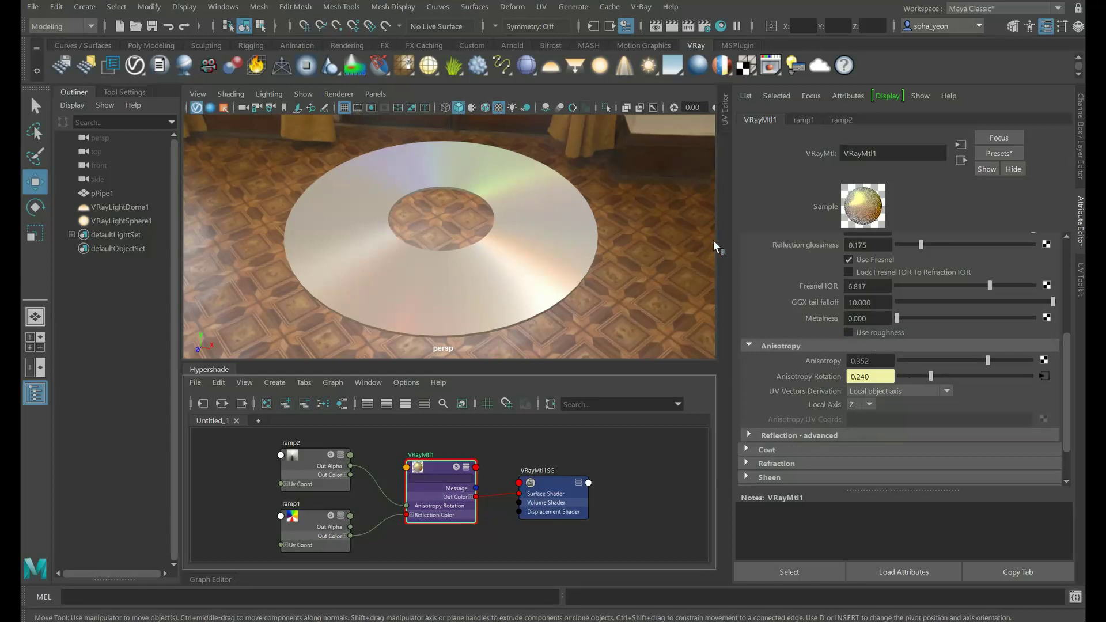
left_click(639, 279)
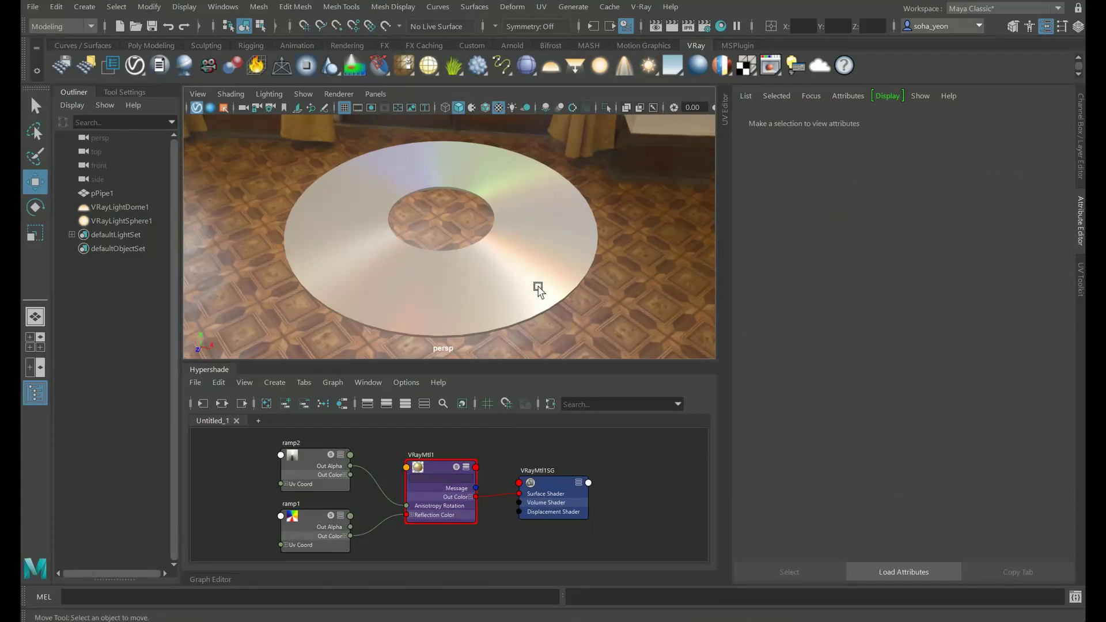
left_click(446, 469)
scroll(912, 278, "up", 3)
scroll(908, 275, "up", 3)
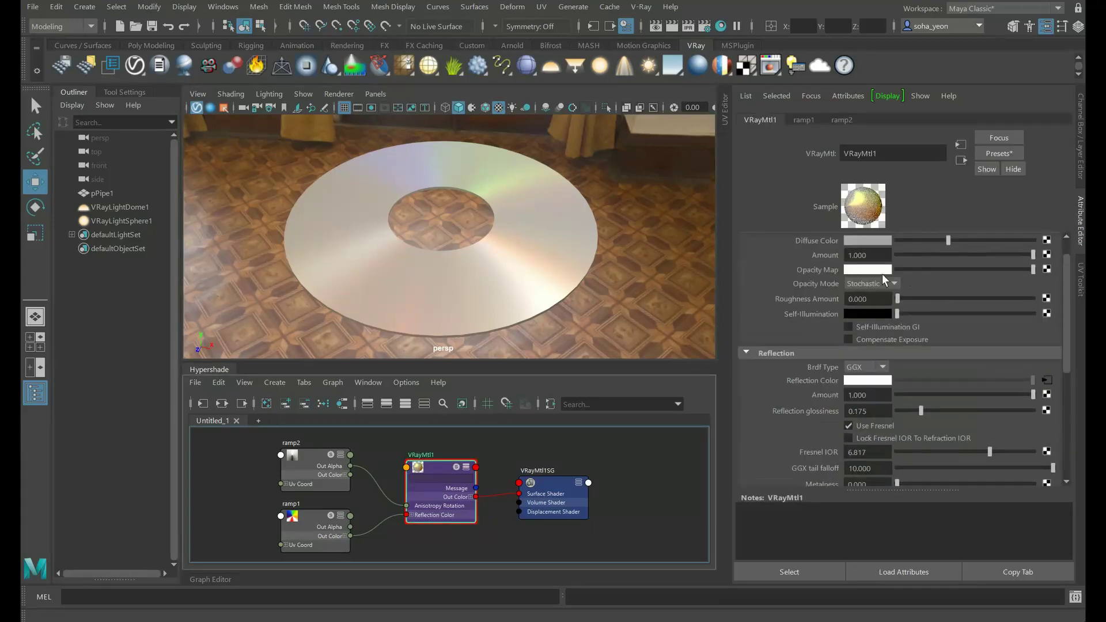
scroll(939, 259, "up", 3)
scroll(950, 270, "down", 3)
scroll(952, 273, "down", 3)
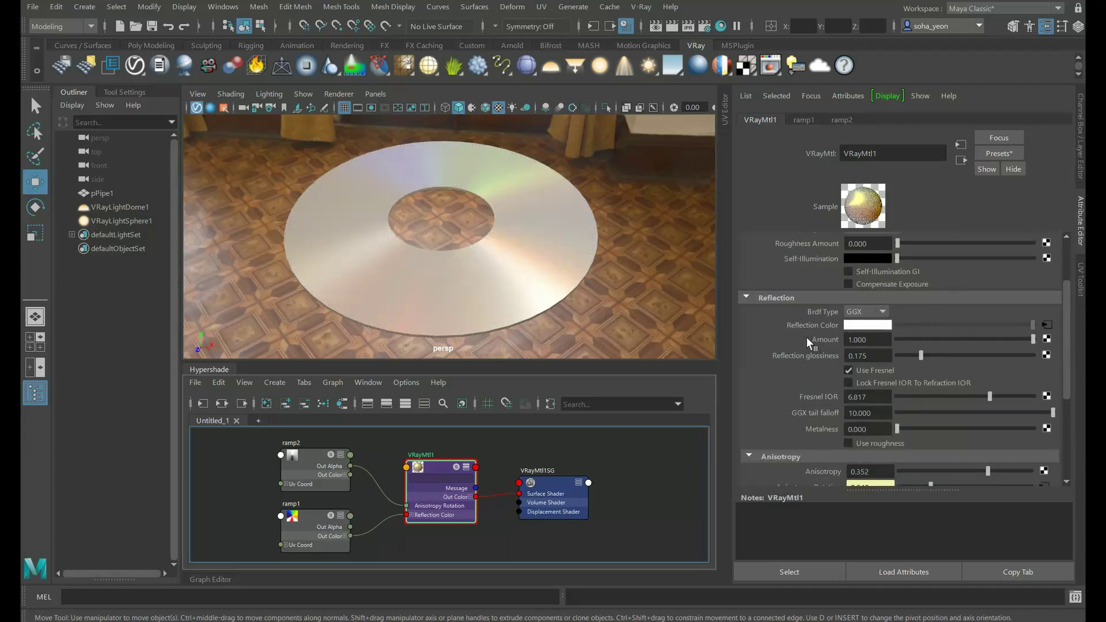
left_click(1042, 326)
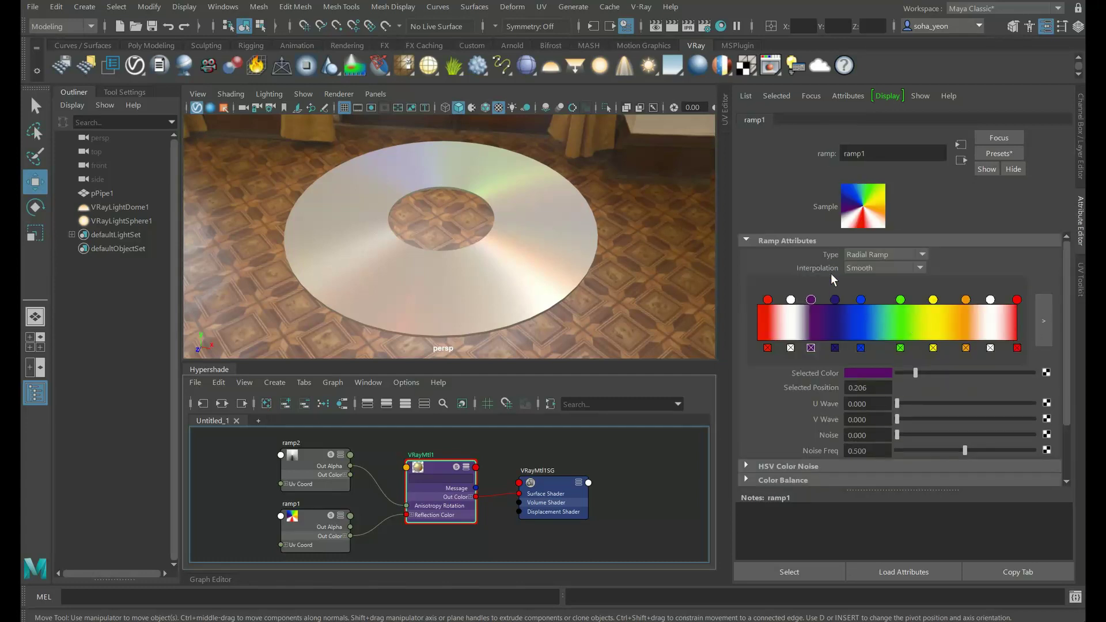
left_click(911, 253)
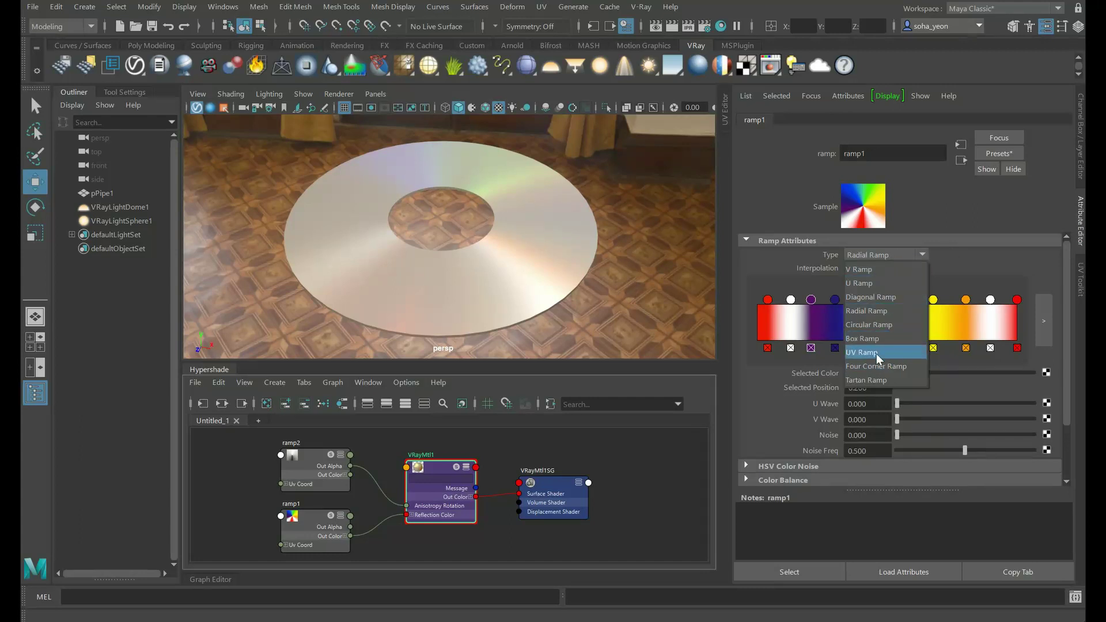
left_click(962, 271)
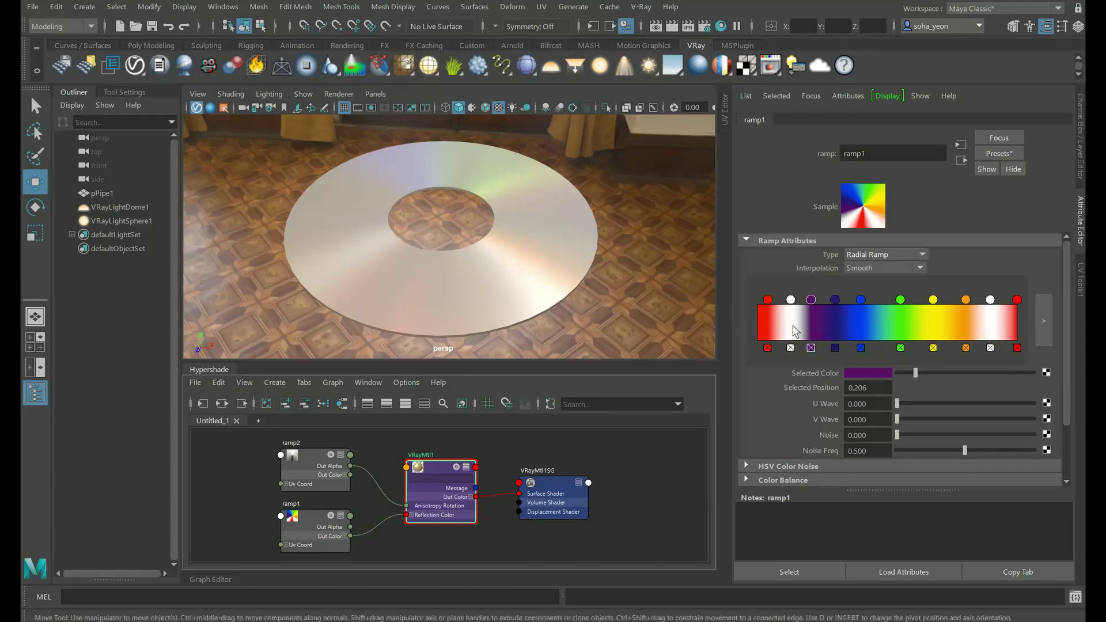
mouse_move(636, 285)
left_mouse_down("alt")
mouse_move(626, 290)
mouse_move(751, 285)
left_mouse_up("alt")
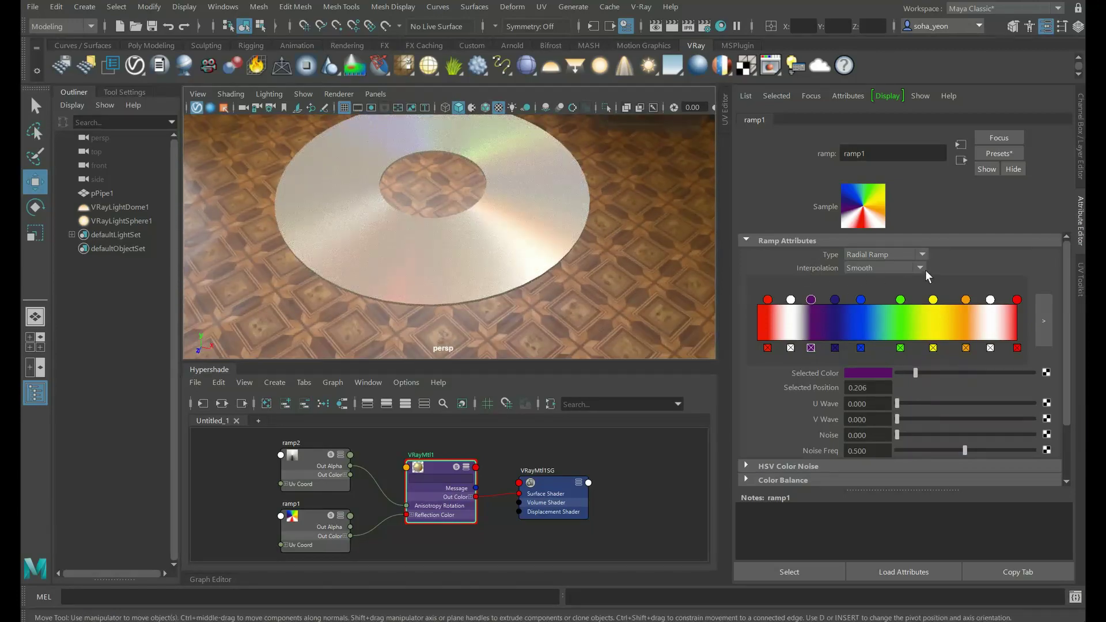
left_click(919, 268)
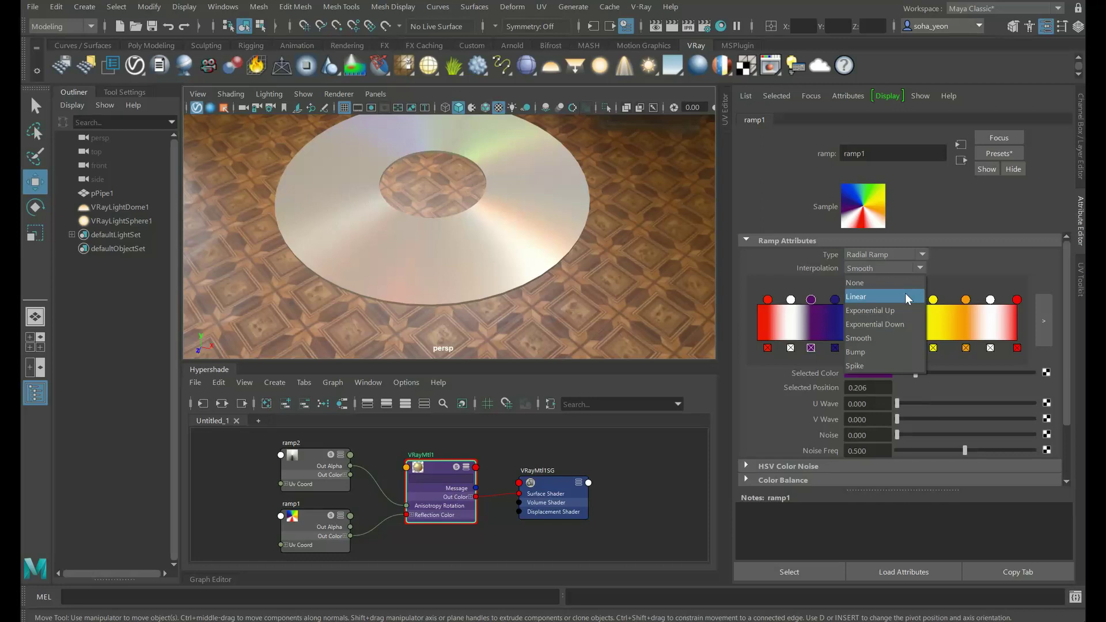
left_click(916, 268)
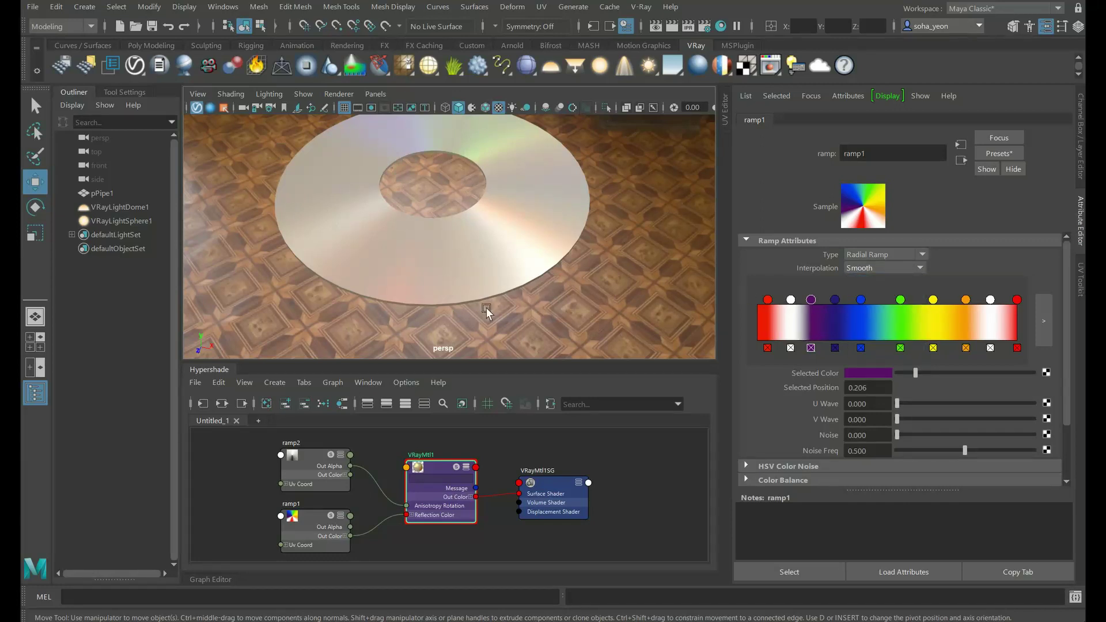
left_click(439, 465)
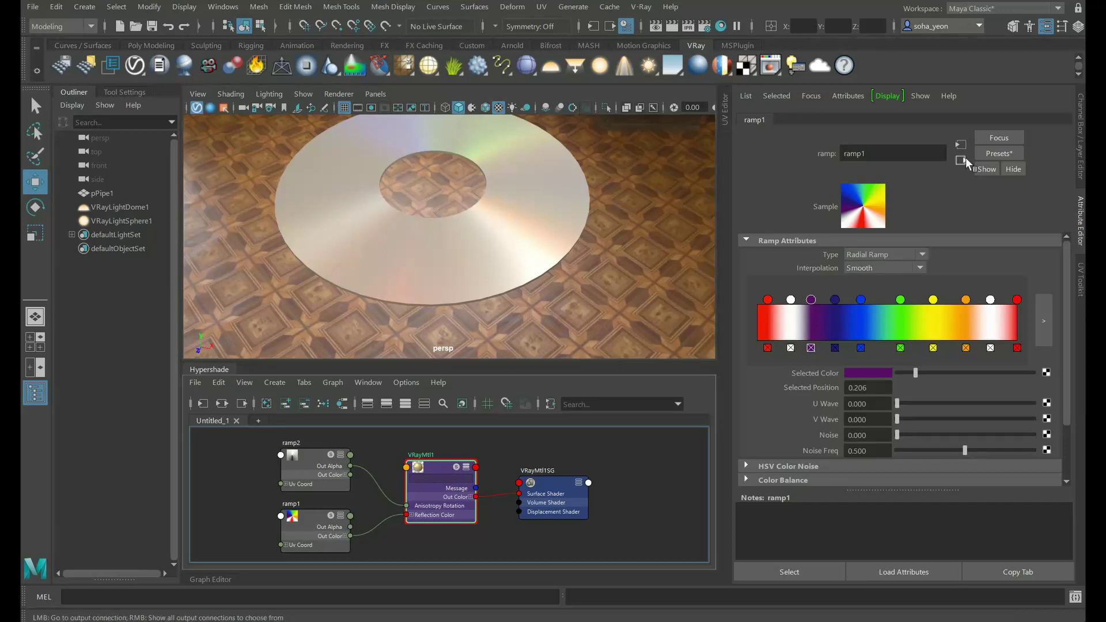
scroll(934, 288, "up", 2)
scroll(951, 305, "down", 2)
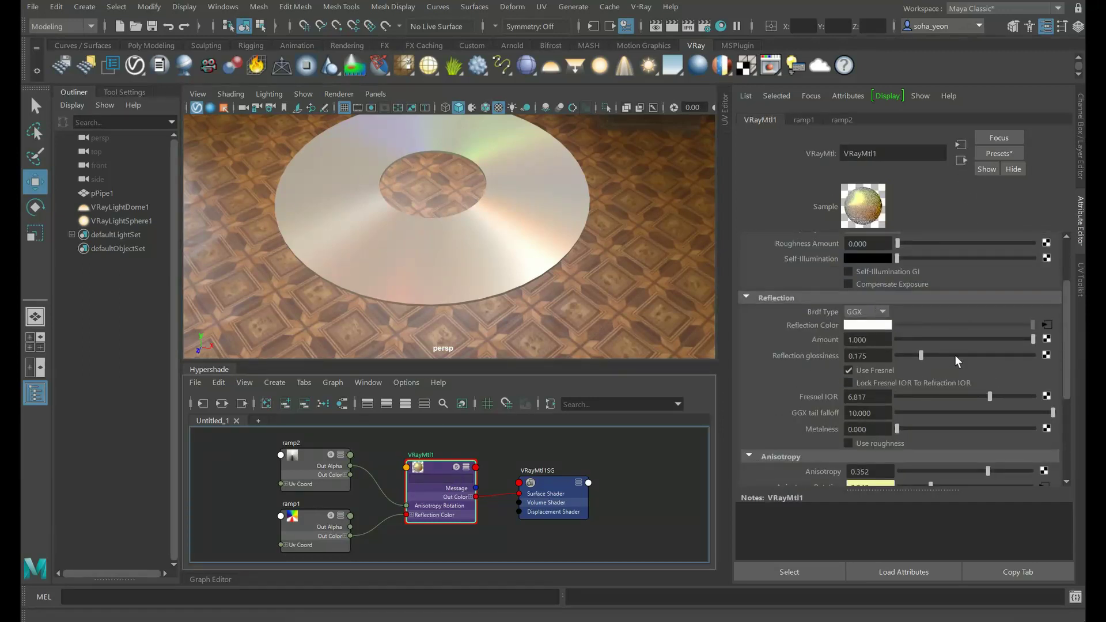
Try reflection glossiness at 1.000 and about 0.669 while orbiting to judge the ring.
left_click_drag(921, 355, 1038, 355)
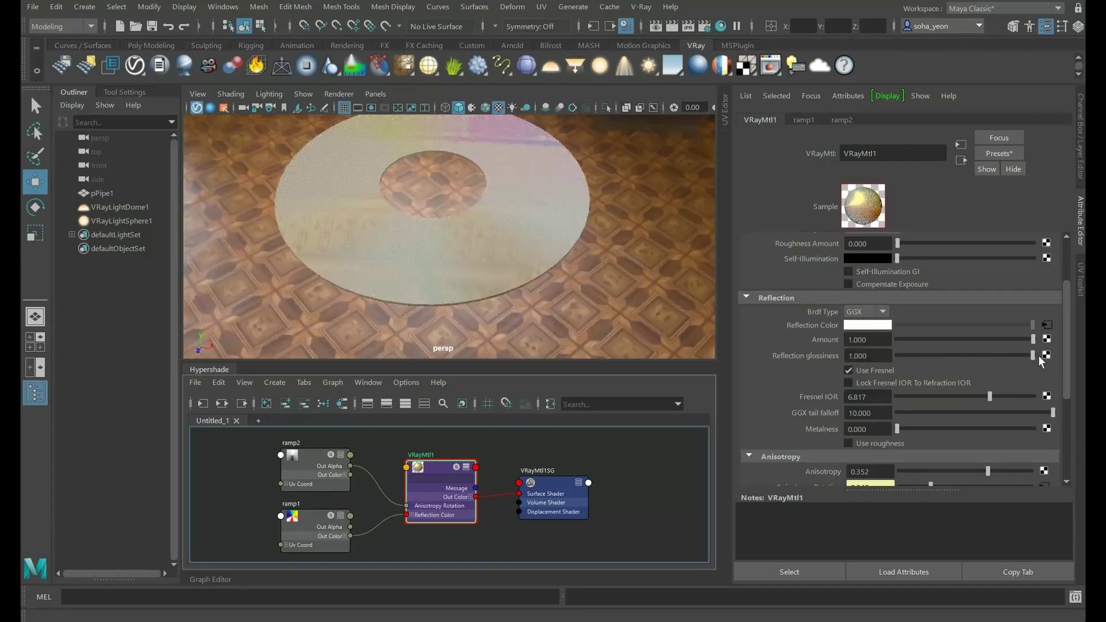
left_click_drag(501, 215, 617, 259, "alt")
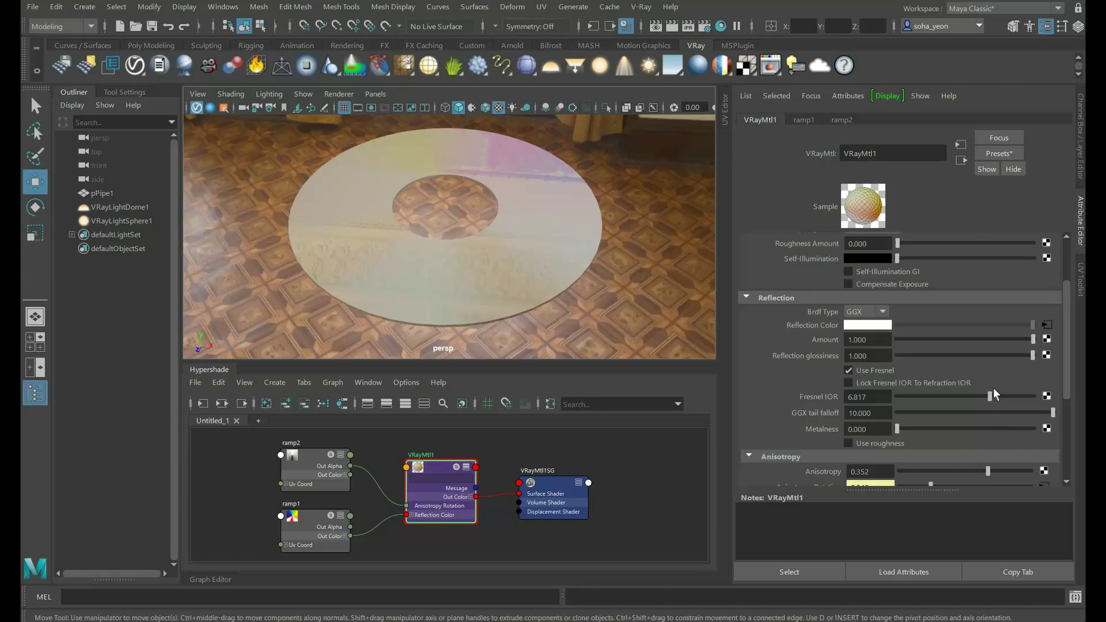
left_click_drag(1025, 356, 925, 355)
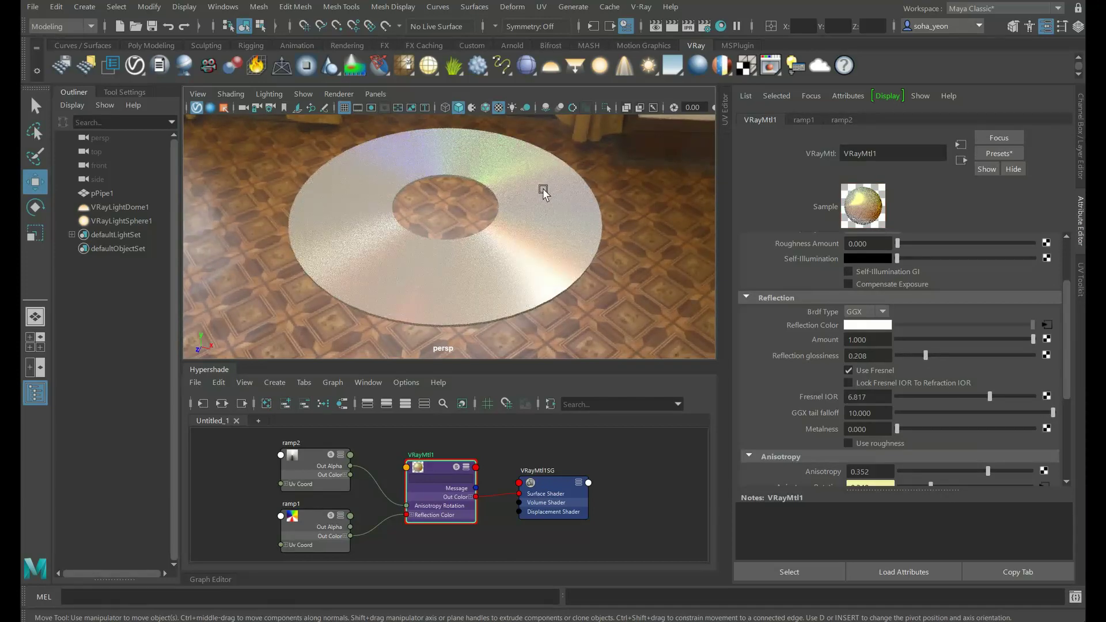
Lock Fresnel IOR to the refraction IOR and inspect the Refraction settings.
left_click(875, 381)
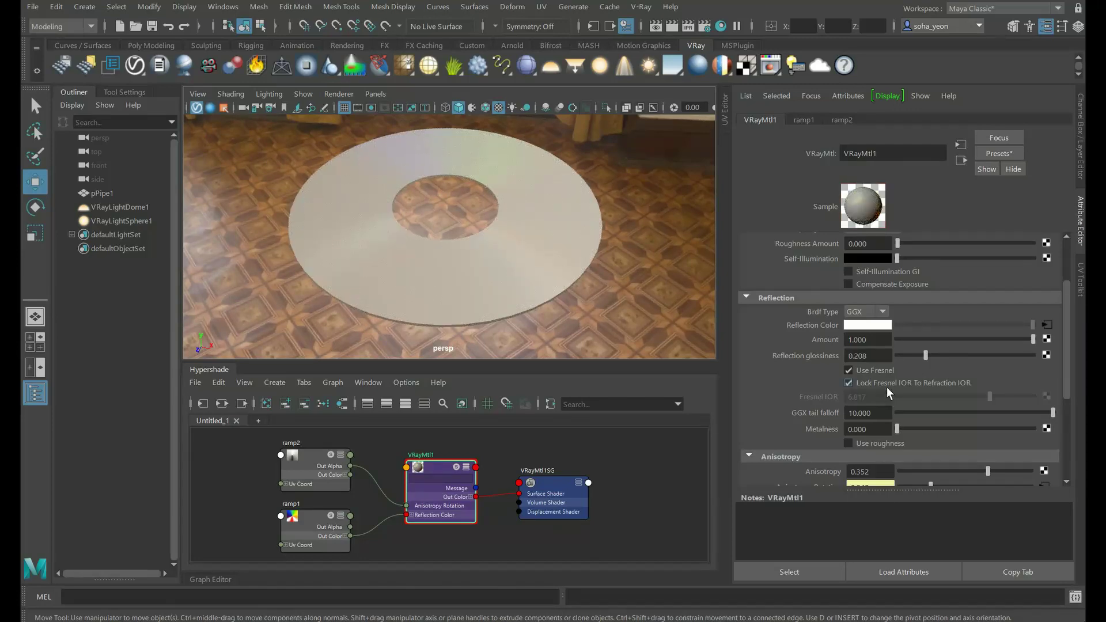
scroll(958, 418, "down", 5)
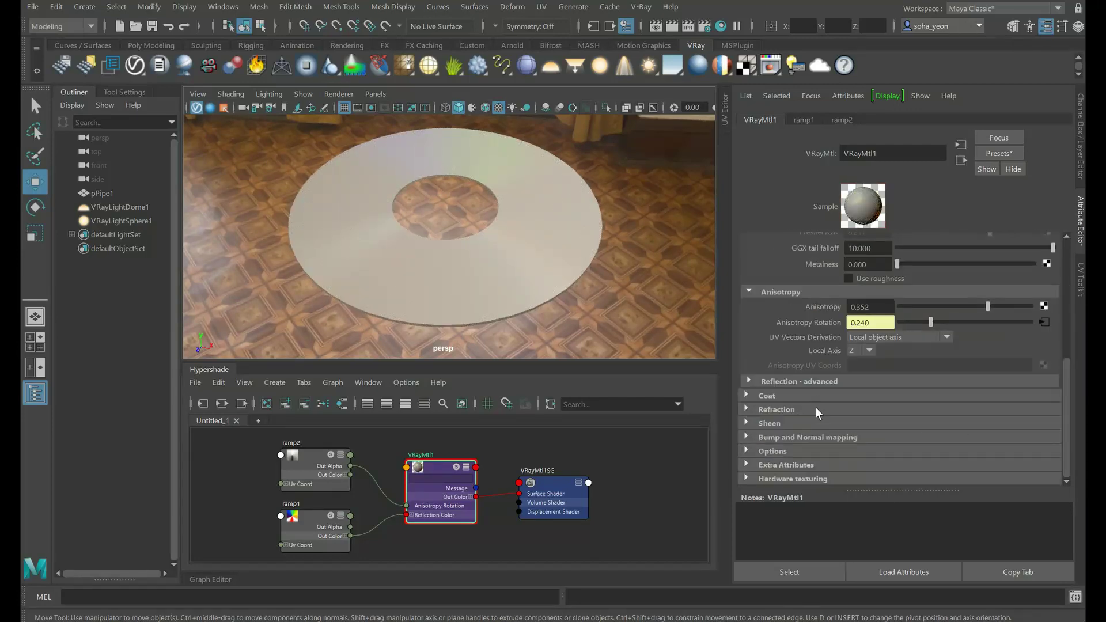
left_click(797, 409)
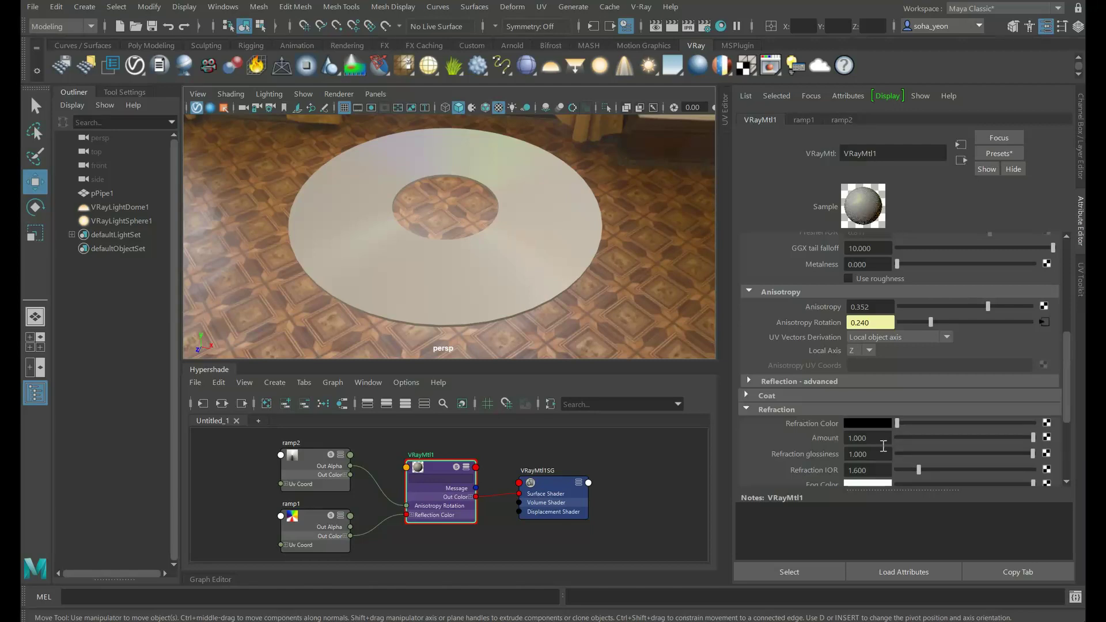
scroll(881, 446, "down", 1)
scroll(906, 397, "up", 3)
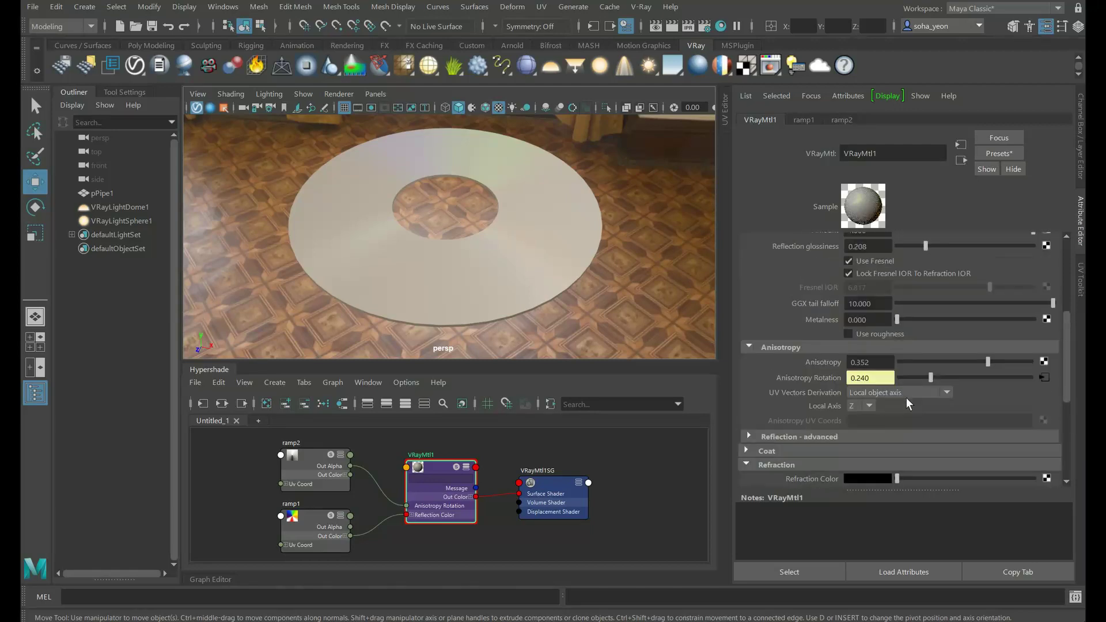
scroll(911, 396, "up", 2)
Unlock Fresnel IOR, set it to about 6.475, and check the ring up close.
left_click(914, 357)
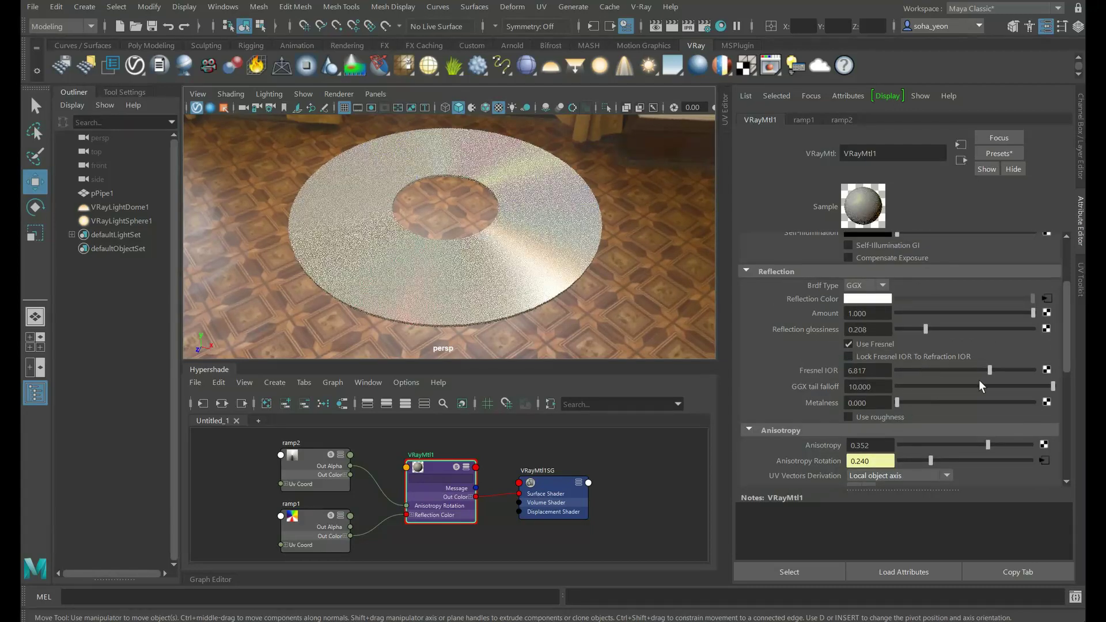
left_click_drag(988, 369, 920, 370)
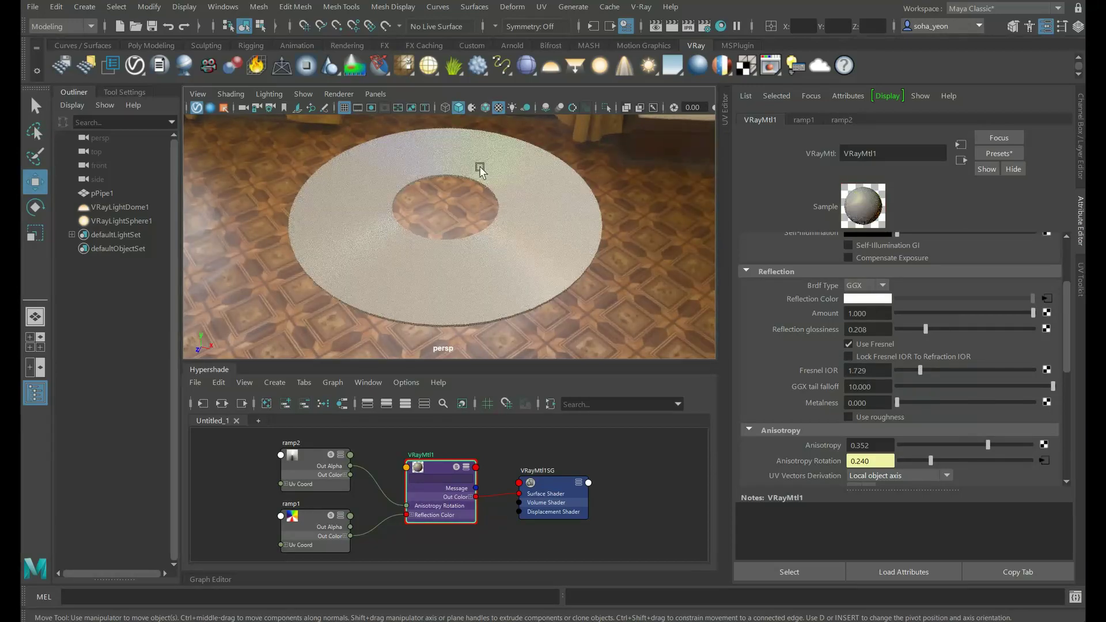
left_click_drag(919, 369, 984, 368)
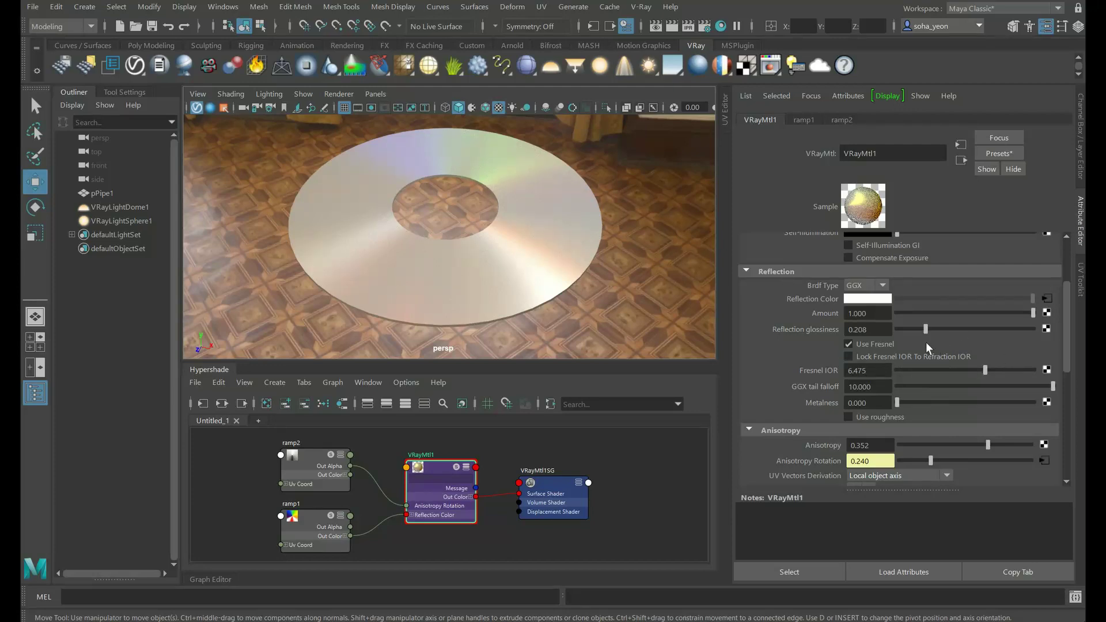
left_click_drag(571, 265, 551, 228, "alt")
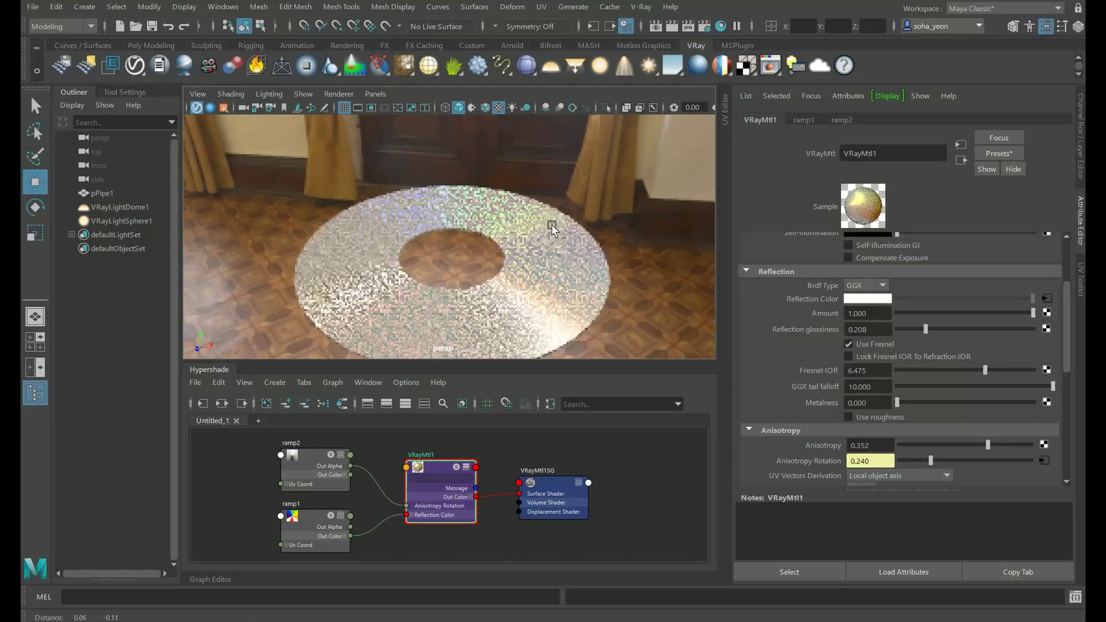
key("bracketleft")
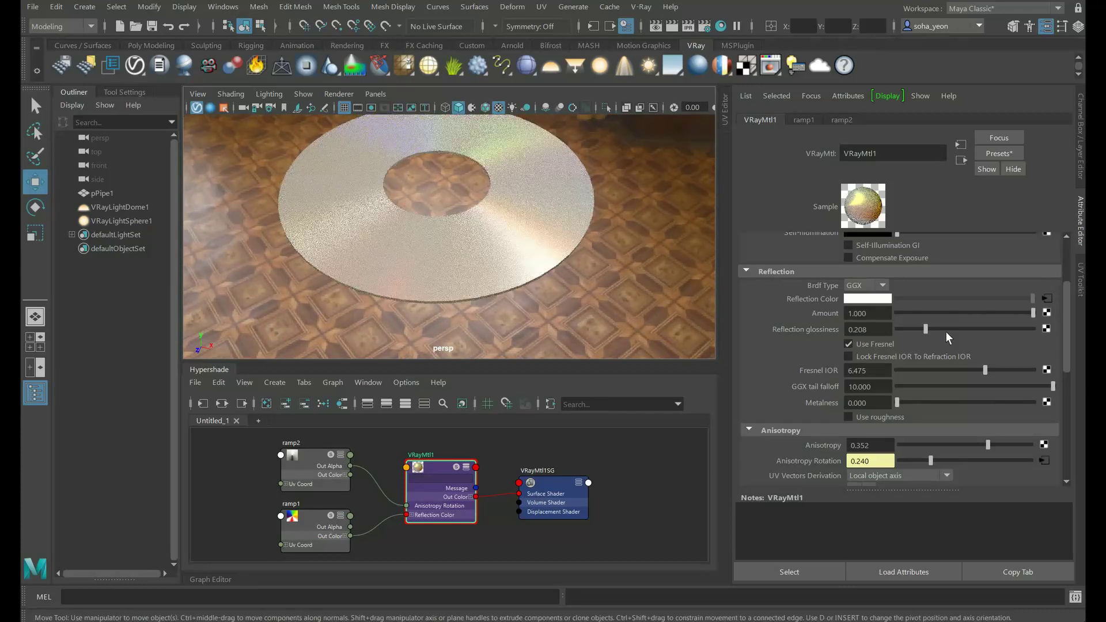
Try Anisotropy at 0, settle on 0.399, and bring up ramp2 driving its rotation.
scroll(944, 338, "down", 2)
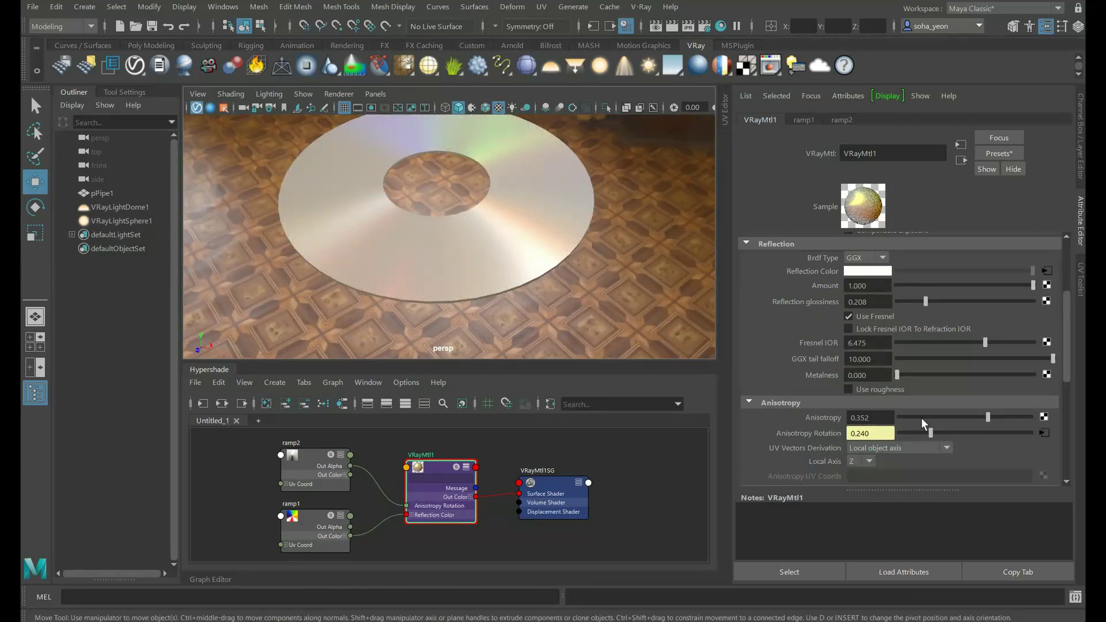
left_click_drag(982, 417, 959, 417)
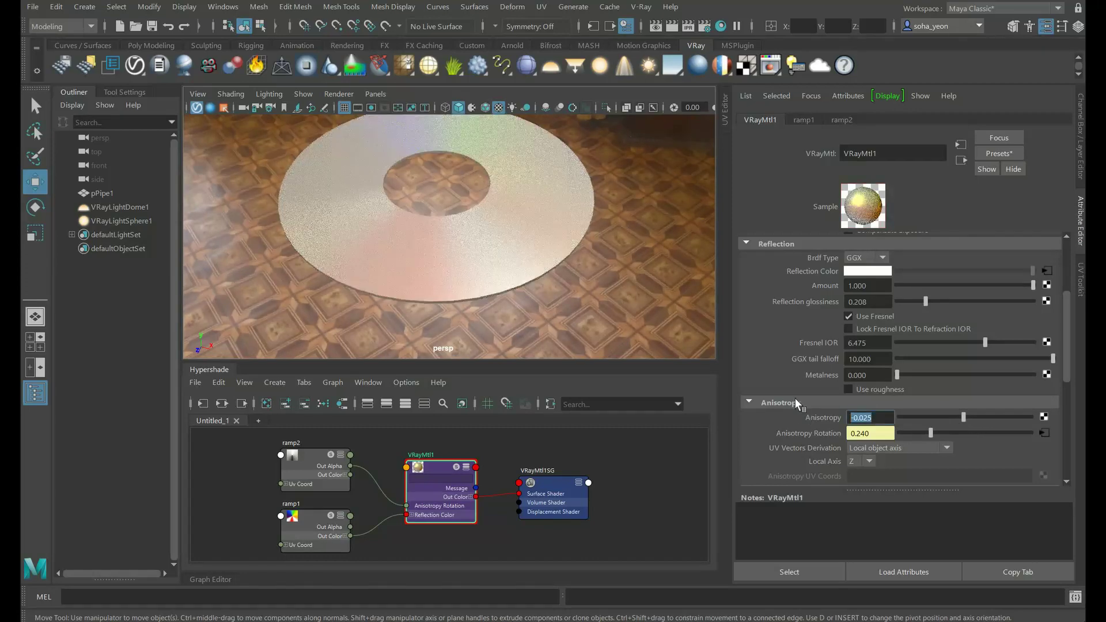
type("0")
key("Return")
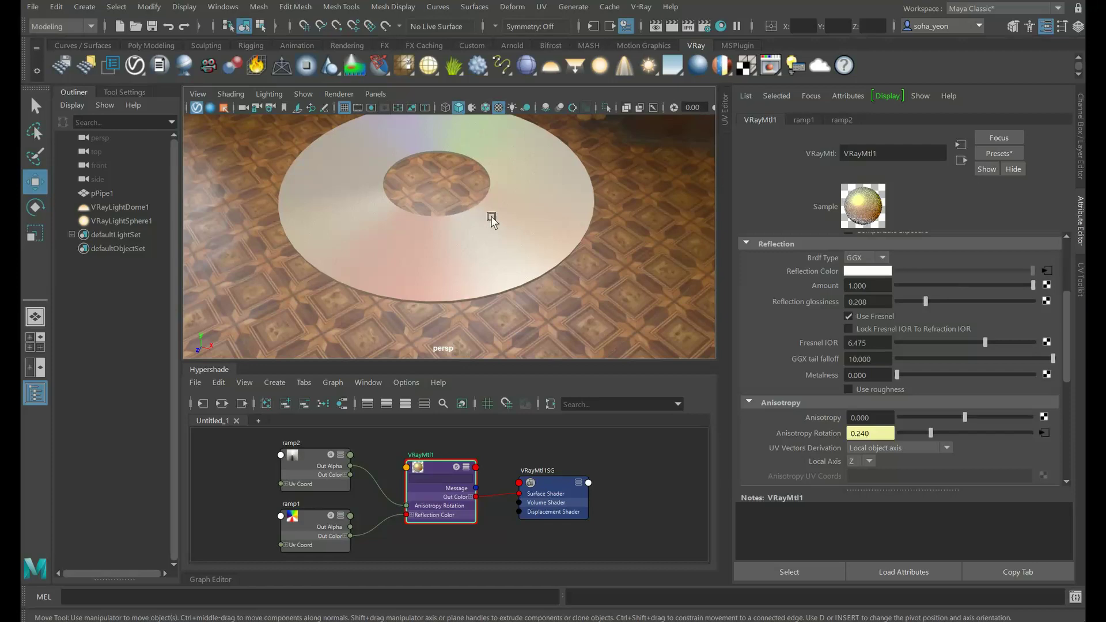
left_click_drag(965, 417, 990, 414)
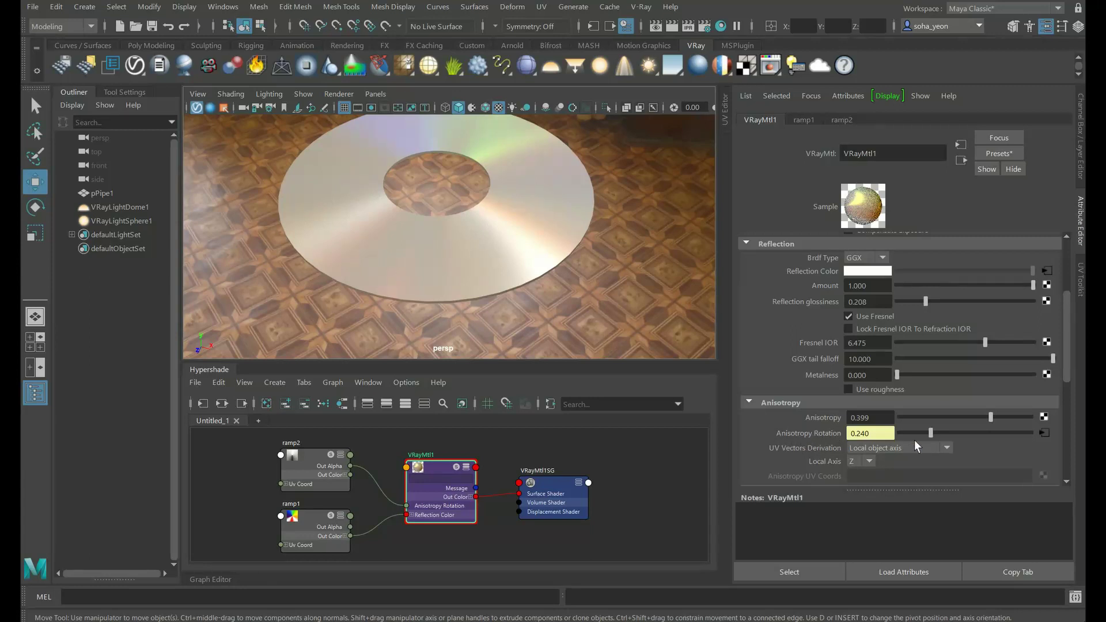
left_click(1039, 432)
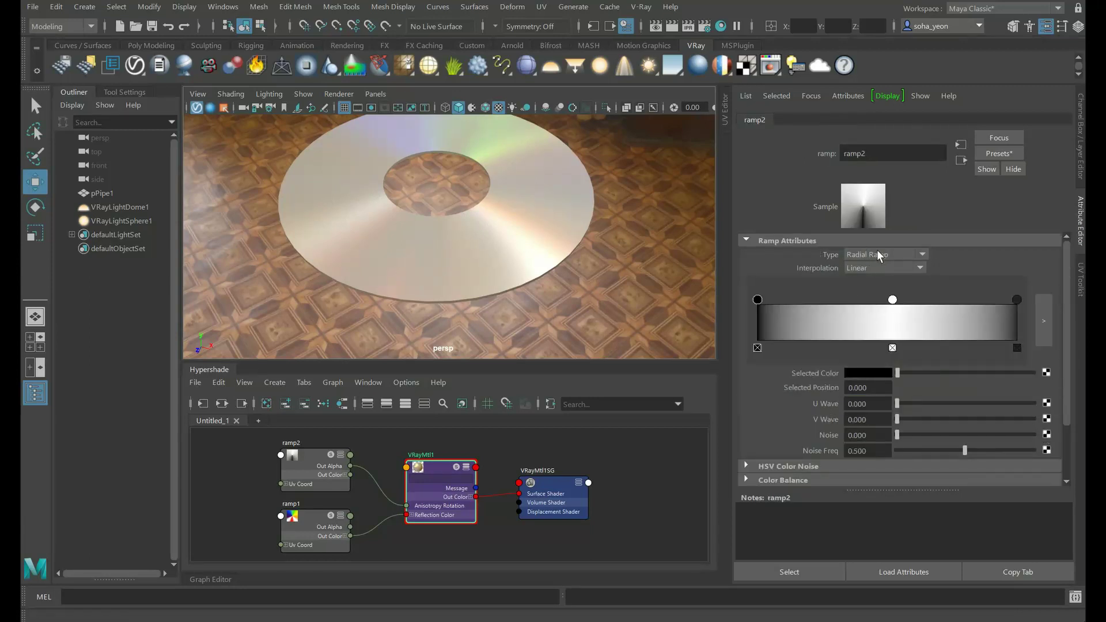
left_click(925, 250)
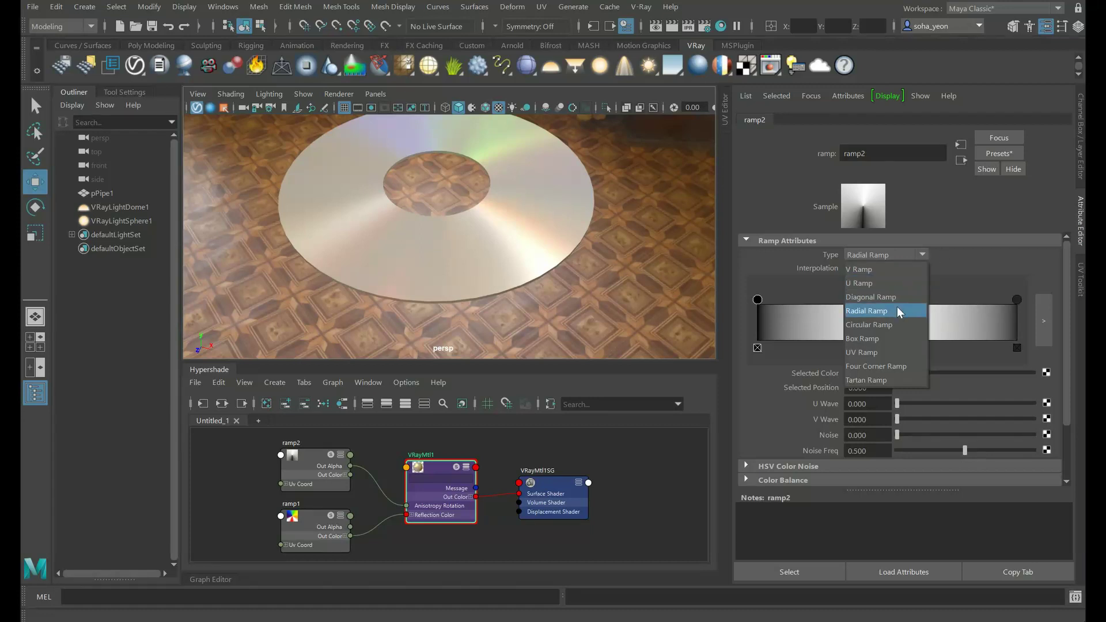
left_click(960, 254)
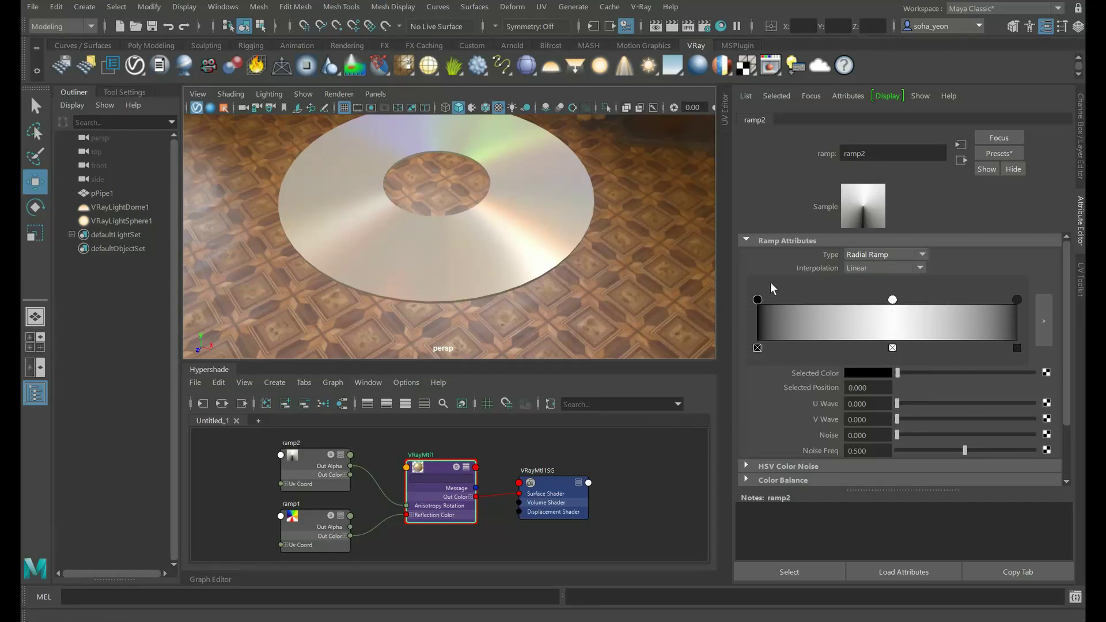
left_click(961, 161)
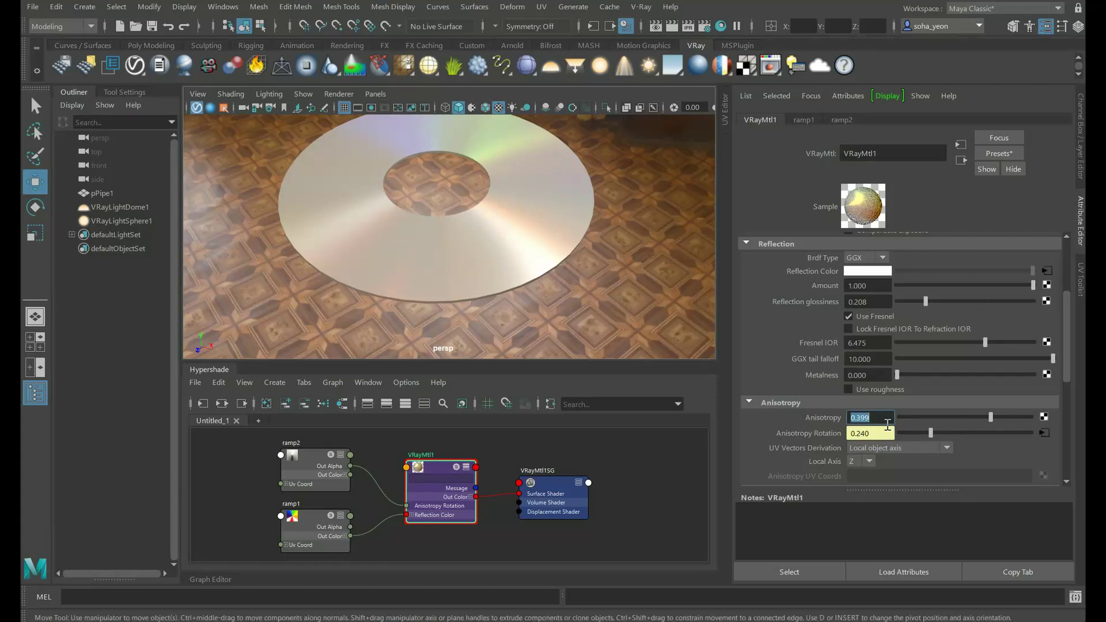
left_click(385, 494)
key("Delete")
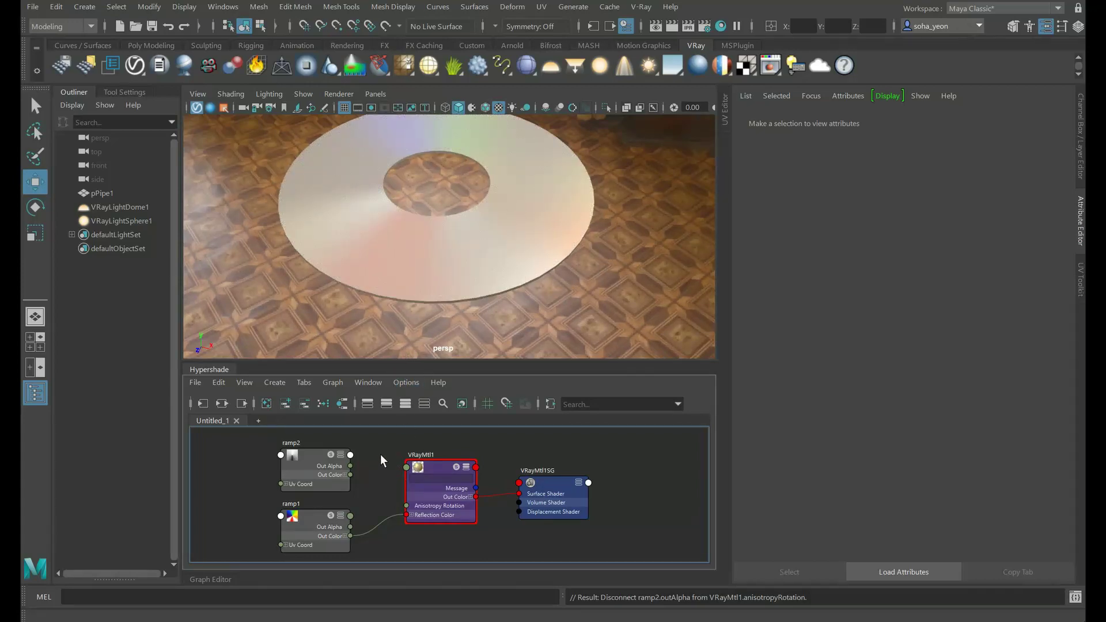
key("ctrl+z")
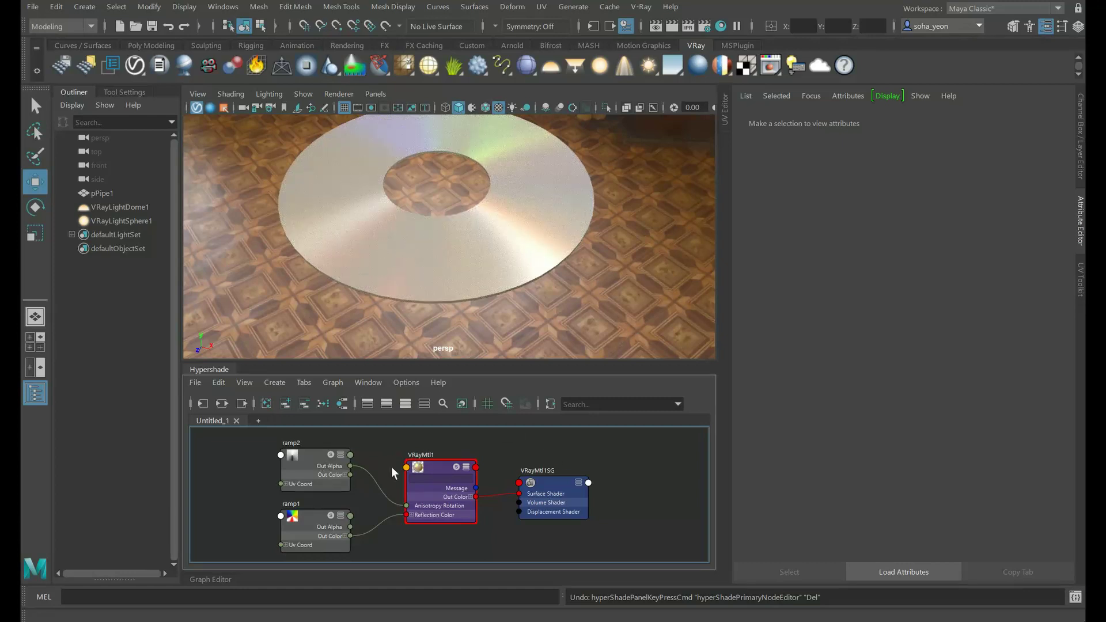
left_click(424, 466)
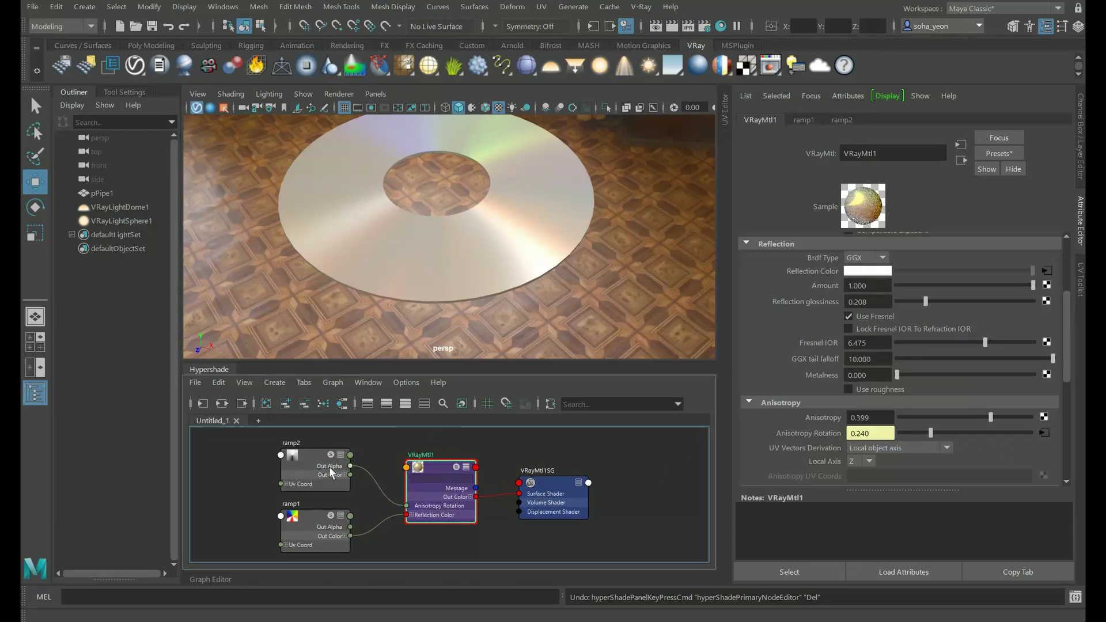
Collapse the Refraction section and return to the reflection settings (glossiness 0.208, Fresnel IOR 6.475).
scroll(984, 369, "down", 2)
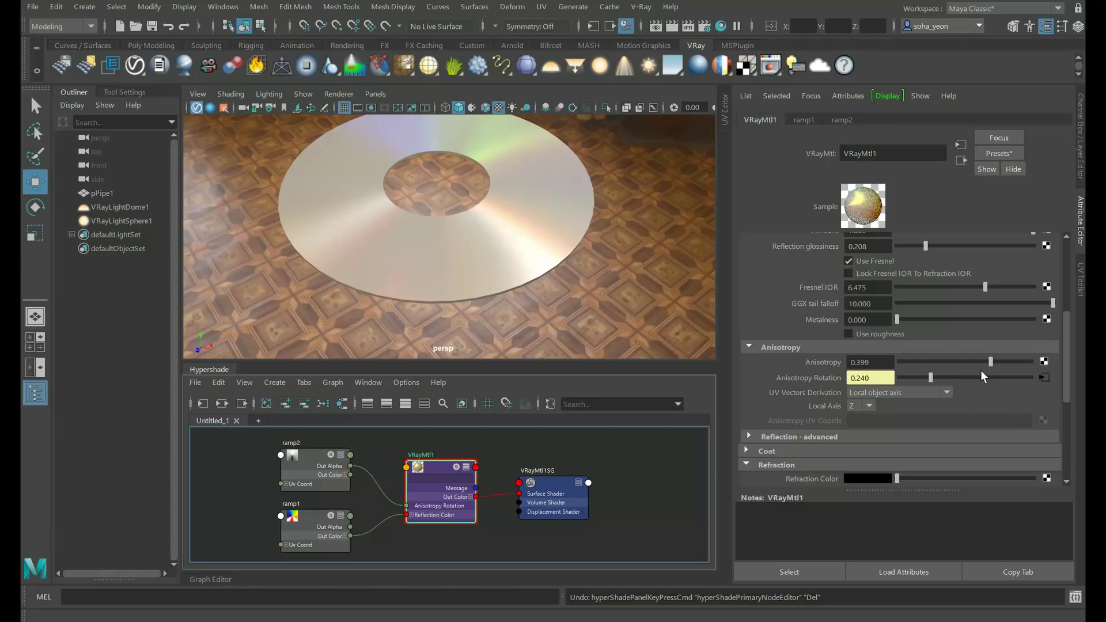
scroll(980, 369, "down", 2)
left_click(859, 406)
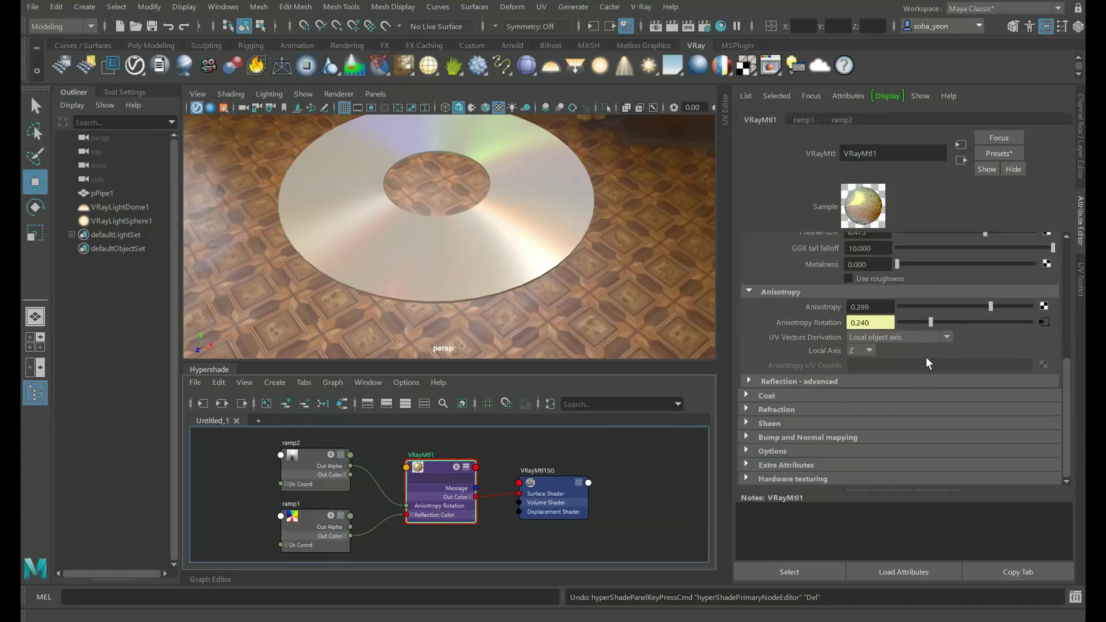
scroll(931, 316, "up", 2)
scroll(944, 326, "up", 2)
scroll(954, 334, "up", 2)
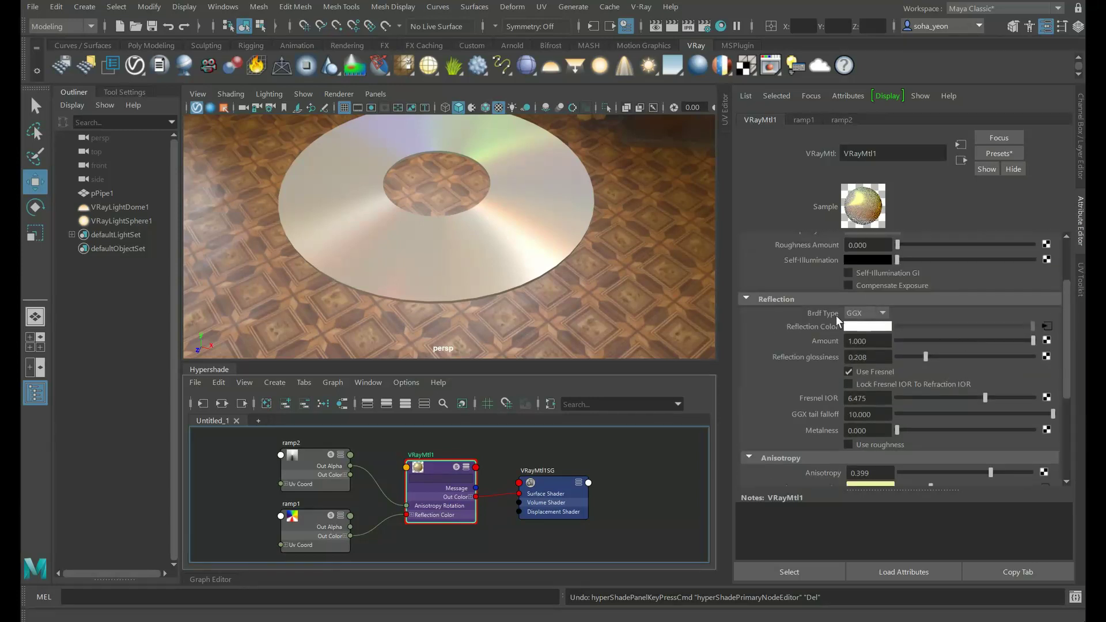
Orbit the camera around the disc to check its rainbow reflections from several angles.
left_click_drag(586, 280, 530, 271, "alt")
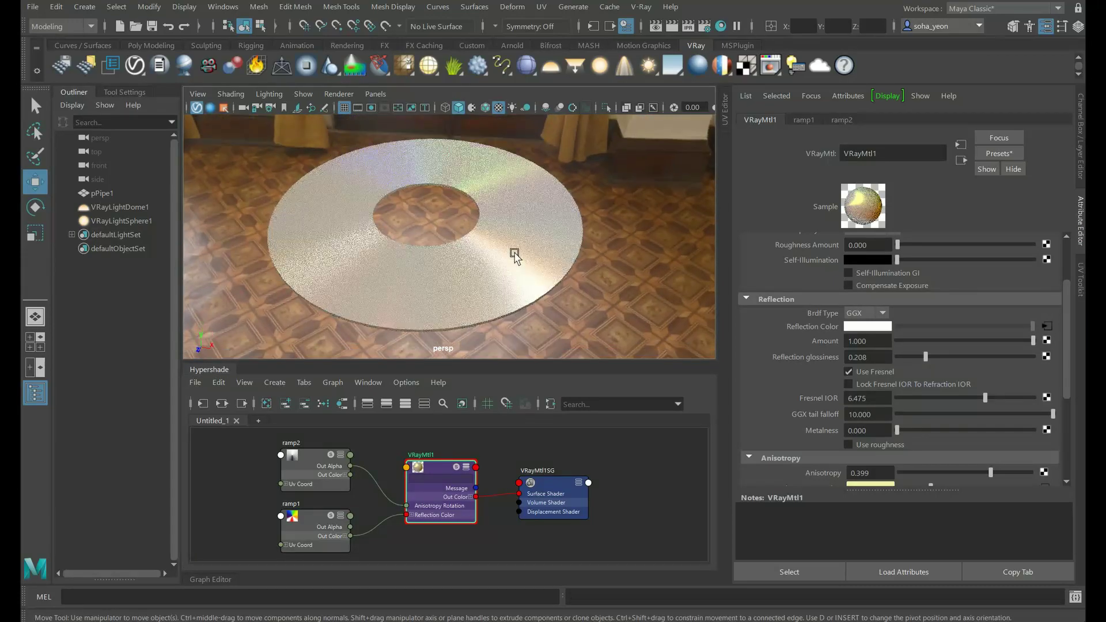
left_click_drag(426, 277, 453, 248, "alt")
left_click_drag(481, 198, 501, 228, "alt")
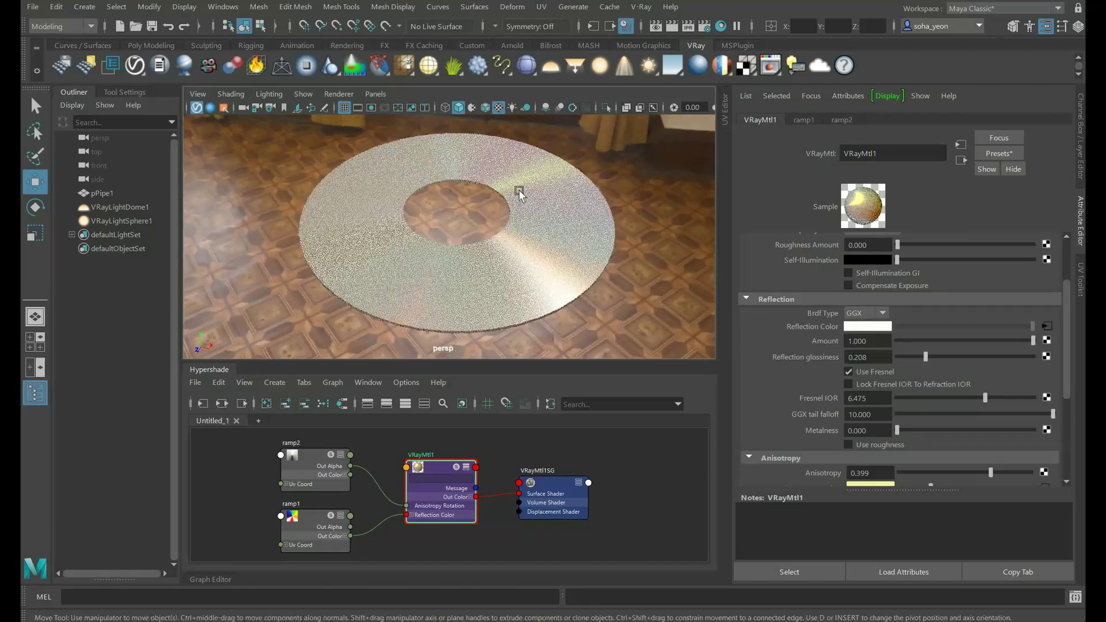
mouse_move(544, 246)
left_mouse_down("alt")
mouse_move(511, 275)
mouse_move(518, 247)
left_mouse_up("alt")
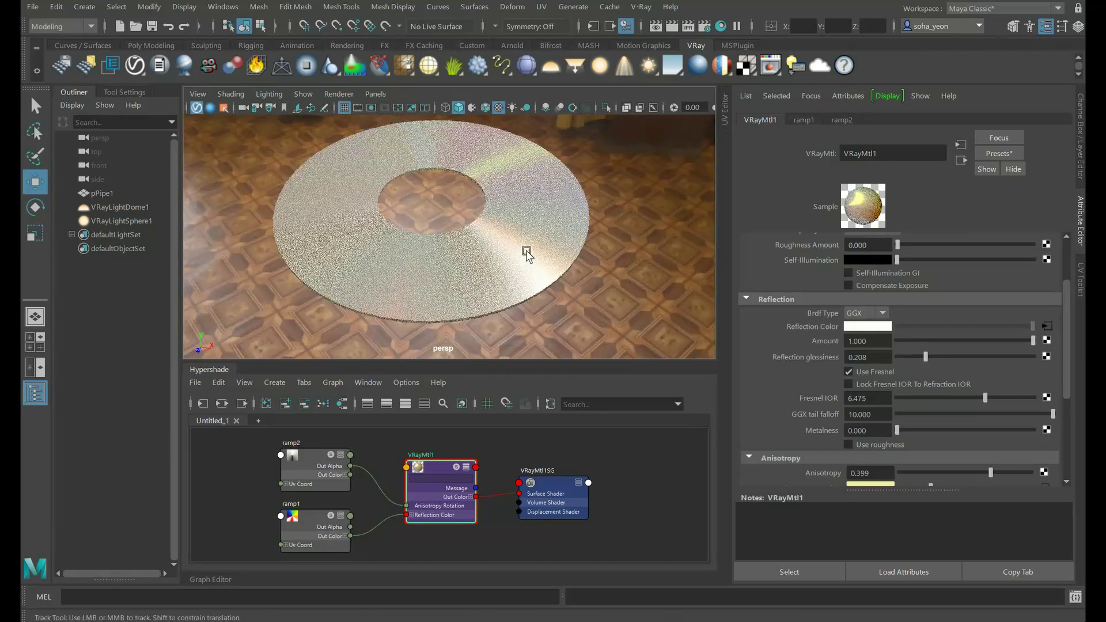